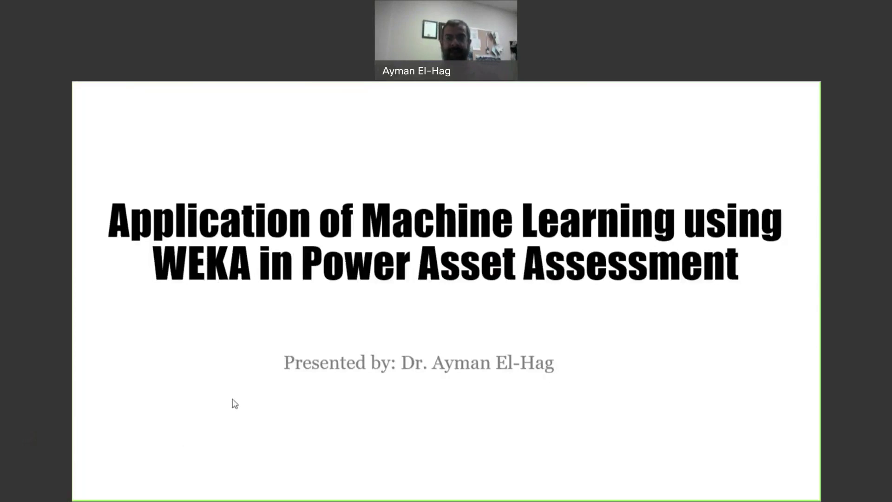
- Advance the slide show from the title slide to slide 2, 'Introduction to WEKA'
{"action": "key", "text": "Right"}
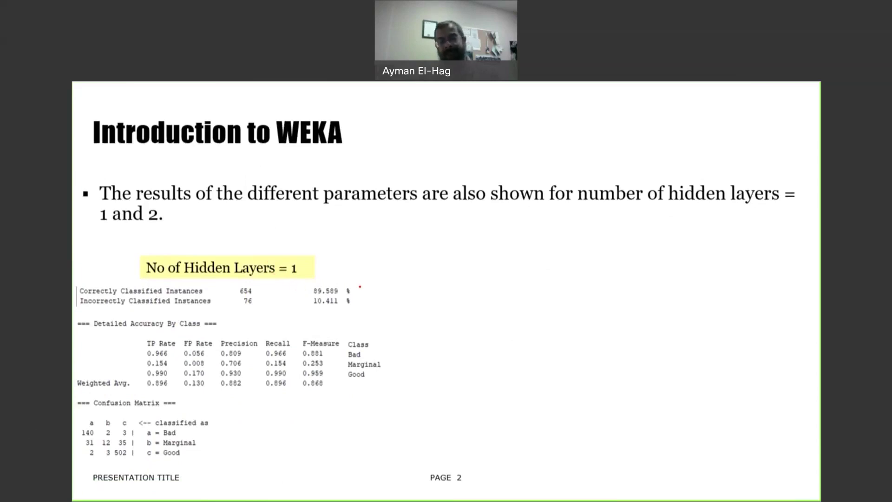
- Ink red arrows at 89.589 % and the Marginal row, and circle Marginal's 12 correct cases
{"action": "left_click_drag", "start_coordinate": [368, 290], "coordinate": [352, 292]}
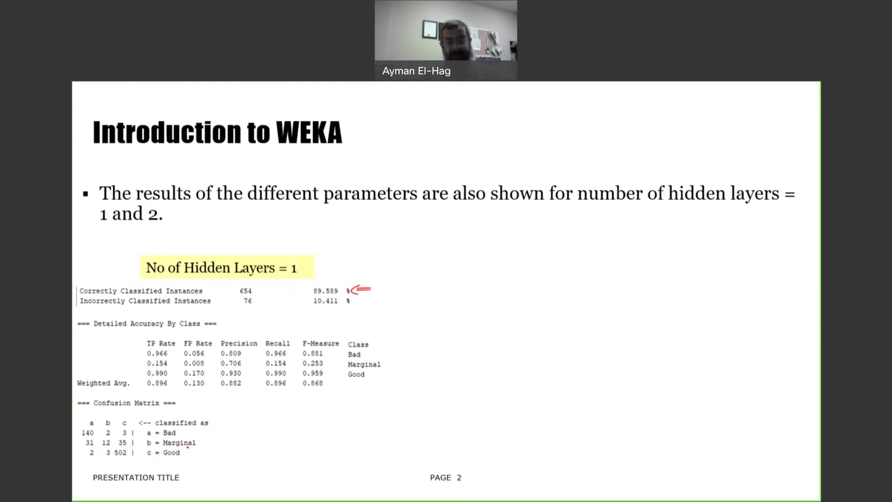
{"action": "left_click", "coordinate": [209, 442]}
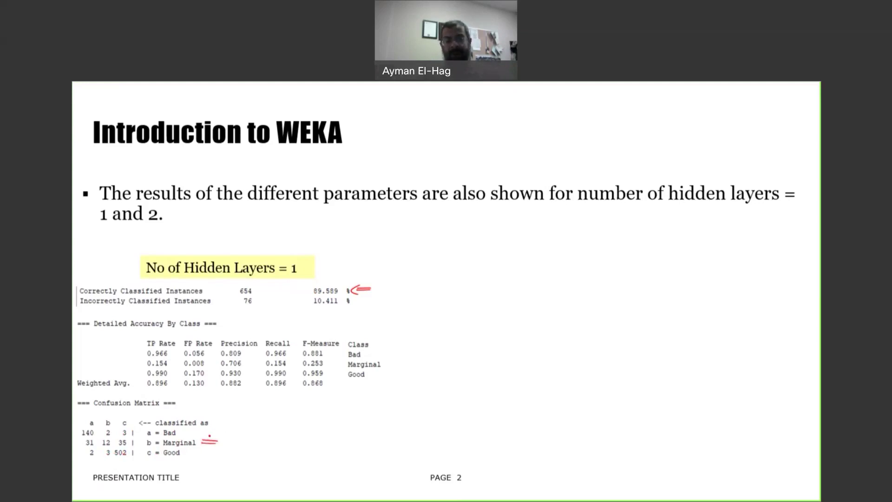
{"action": "left_click_drag", "start_coordinate": [99, 440], "coordinate": [109, 438]}
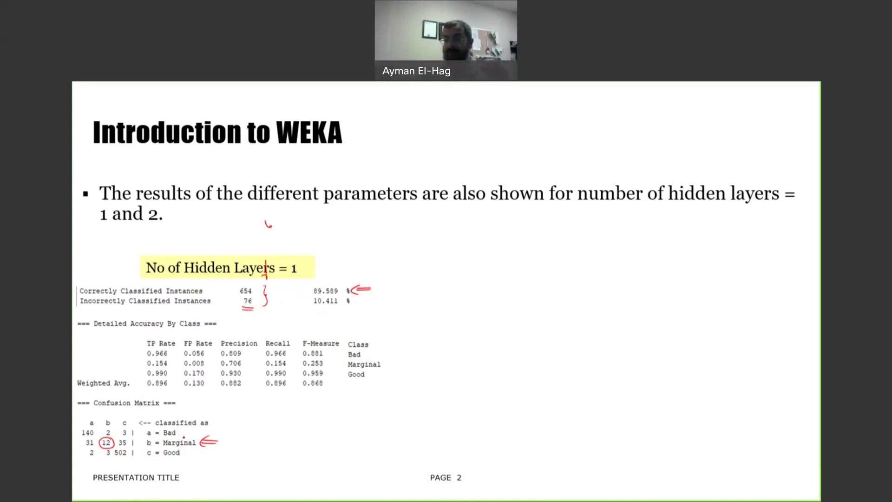
- Ink an arrow above TP Rate and hand-write TP = 12/(31+12+35) beside the bullet text
{"action": "left_click_drag", "start_coordinate": [159, 331], "coordinate": [155, 343]}
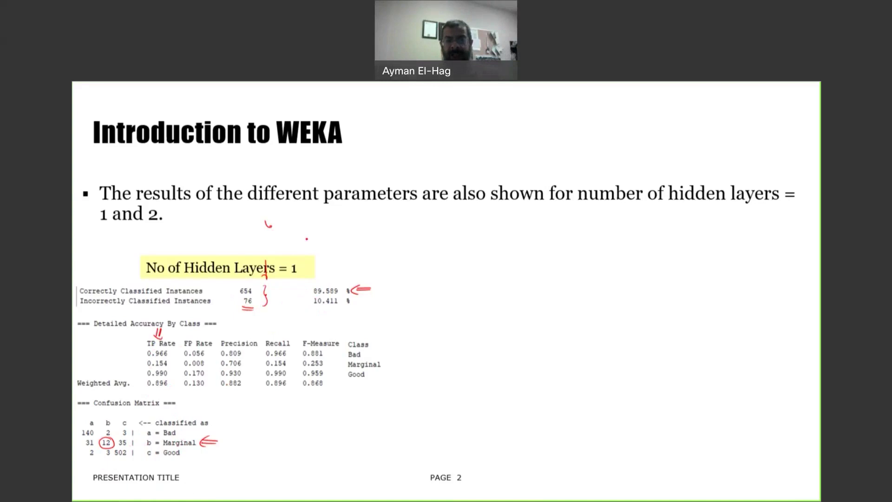
{"action": "mouse_move", "coordinate": [316, 223]}
{"action": "left_mouse_down"}
{"action": "mouse_move", "coordinate": [316, 234]}
{"action": "mouse_move", "coordinate": [330, 223]}
{"action": "mouse_move", "coordinate": [333, 235]}
{"action": "left_mouse_up"}
{"action": "left_click_drag", "start_coordinate": [333, 223], "coordinate": [355, 227]}
{"action": "left_click_drag", "start_coordinate": [348, 232], "coordinate": [355, 231]}
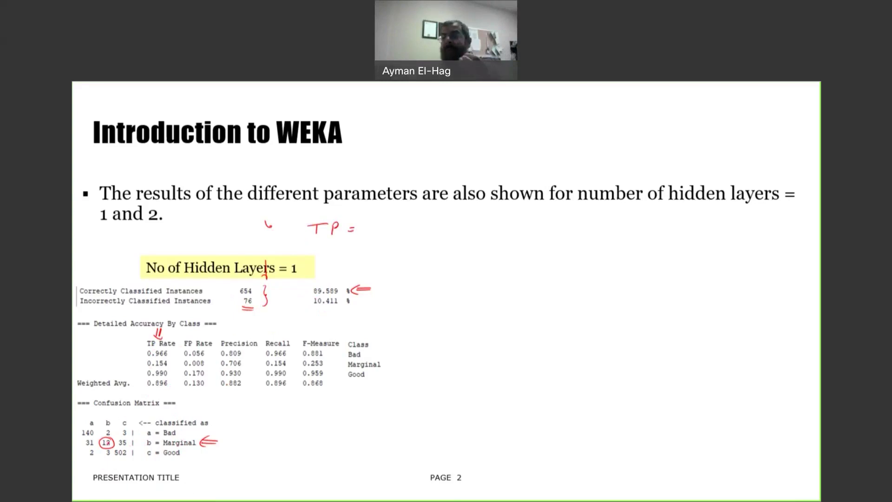
{"action": "left_click_drag", "start_coordinate": [377, 220], "coordinate": [401, 232]}
{"action": "left_click", "coordinate": [382, 224]}
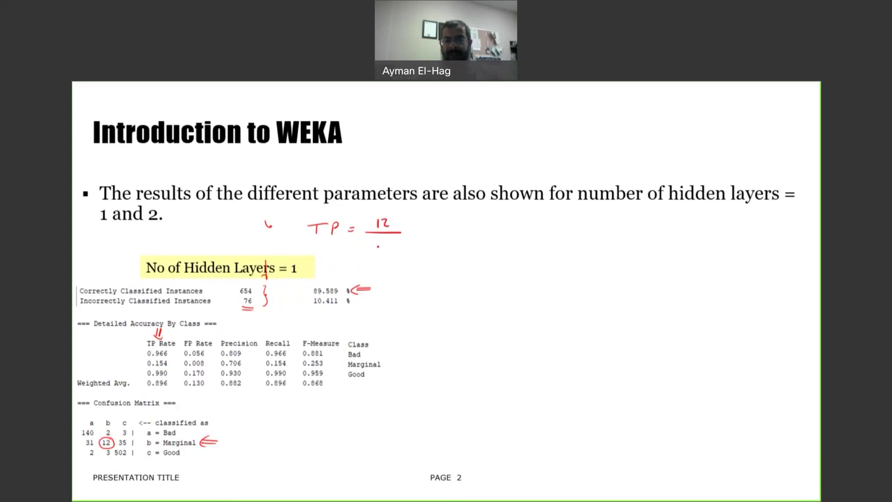
{"action": "left_click_drag", "start_coordinate": [367, 238], "coordinate": [368, 247]}
{"action": "mouse_move", "coordinate": [376, 238]}
{"action": "left_mouse_down"}
{"action": "mouse_move", "coordinate": [376, 248]}
{"action": "mouse_move", "coordinate": [397, 247]}
{"action": "left_mouse_up"}
{"action": "left_click_drag", "start_coordinate": [399, 240], "coordinate": [415, 242]}
{"action": "left_click_drag", "start_coordinate": [411, 237], "coordinate": [429, 247]}
{"action": "left_click_drag", "start_coordinate": [435, 230], "coordinate": [438, 231]}
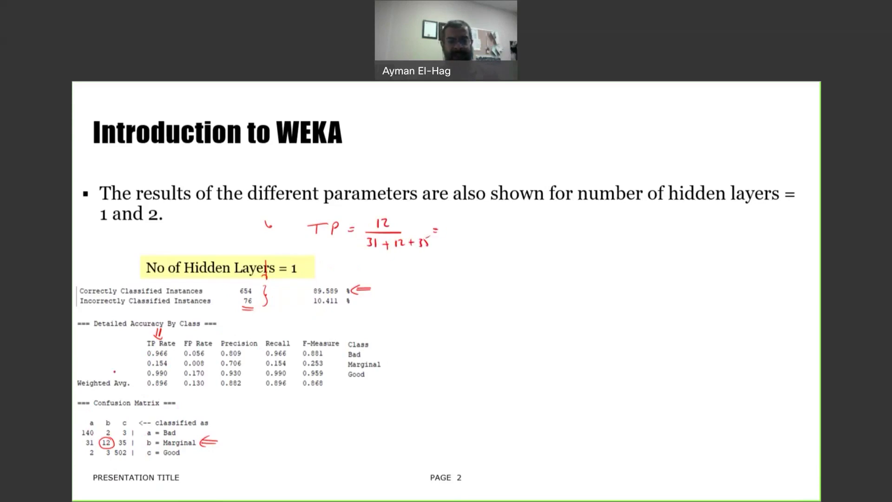
- Circle 0.154 in the TP Rate column and write the result = 0.154 = 15.4%
{"action": "mouse_move", "coordinate": [143, 368]}
{"action": "left_mouse_down"}
{"action": "mouse_move", "coordinate": [160, 358]}
{"action": "mouse_move", "coordinate": [140, 369]}
{"action": "left_mouse_up"}
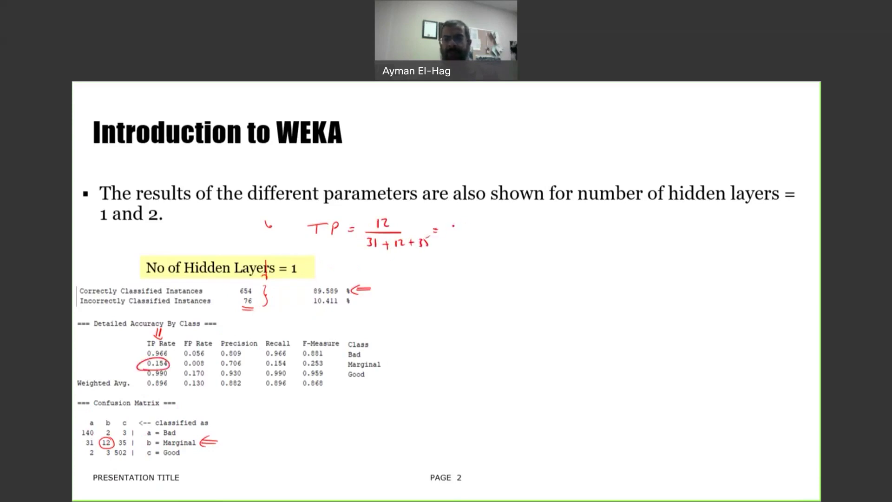
{"action": "left_click_drag", "start_coordinate": [458, 222], "coordinate": [467, 229]}
{"action": "mouse_move", "coordinate": [472, 221]}
{"action": "left_mouse_down"}
{"action": "mouse_move", "coordinate": [473, 230]}
{"action": "mouse_move", "coordinate": [496, 226]}
{"action": "left_mouse_up"}
{"action": "mouse_move", "coordinate": [493, 221]}
{"action": "left_mouse_down"}
{"action": "mouse_move", "coordinate": [494, 231]}
{"action": "mouse_move", "coordinate": [510, 223]}
{"action": "left_mouse_up"}
{"action": "left_click_drag", "start_coordinate": [505, 228], "coordinate": [536, 226]}
{"action": "left_click_drag", "start_coordinate": [538, 219], "coordinate": [546, 223]}
{"action": "left_click_drag", "start_coordinate": [543, 217], "coordinate": [552, 229]}
{"action": "left_click_drag", "start_coordinate": [556, 225], "coordinate": [555, 228]}
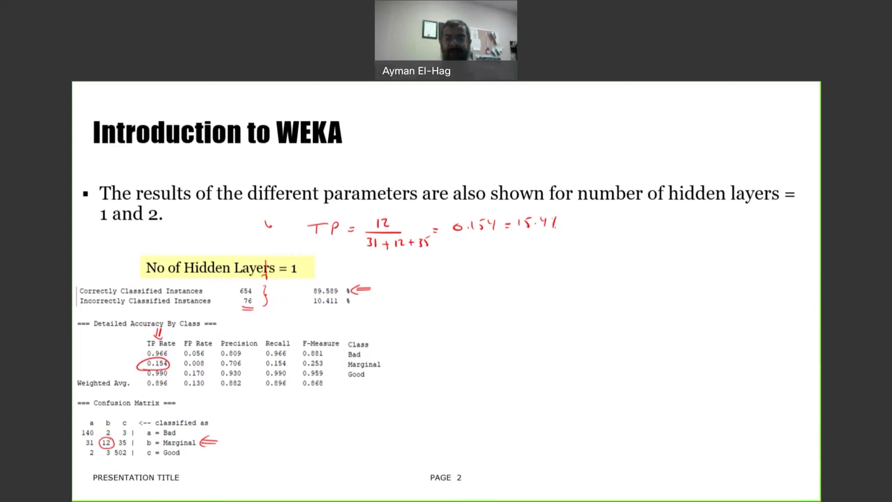
- Reveal the Hidden Layers = 2 results and ink arrows at 91.5068 %, TP Rate, 0.876 and 0.986
{"action": "left_click", "coordinate": [338, 305]}
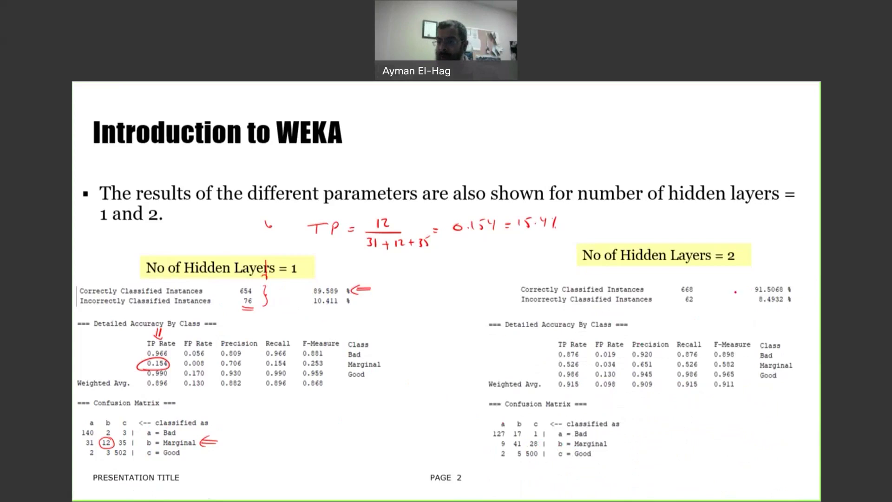
{"action": "mouse_move", "coordinate": [733, 291]}
{"action": "left_mouse_down"}
{"action": "mouse_move", "coordinate": [751, 291]}
{"action": "mouse_move", "coordinate": [749, 298]}
{"action": "left_mouse_up"}
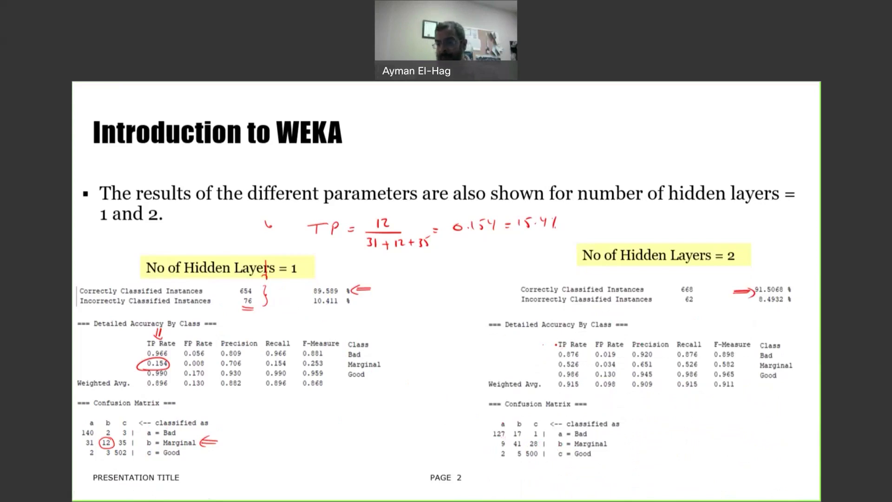
{"action": "left_click_drag", "start_coordinate": [543, 345], "coordinate": [556, 344]}
{"action": "left_click_drag", "start_coordinate": [542, 348], "coordinate": [556, 347]}
{"action": "mouse_move", "coordinate": [553, 343]}
{"action": "left_mouse_down"}
{"action": "mouse_move", "coordinate": [553, 364]}
{"action": "mouse_move", "coordinate": [586, 364]}
{"action": "left_mouse_up"}
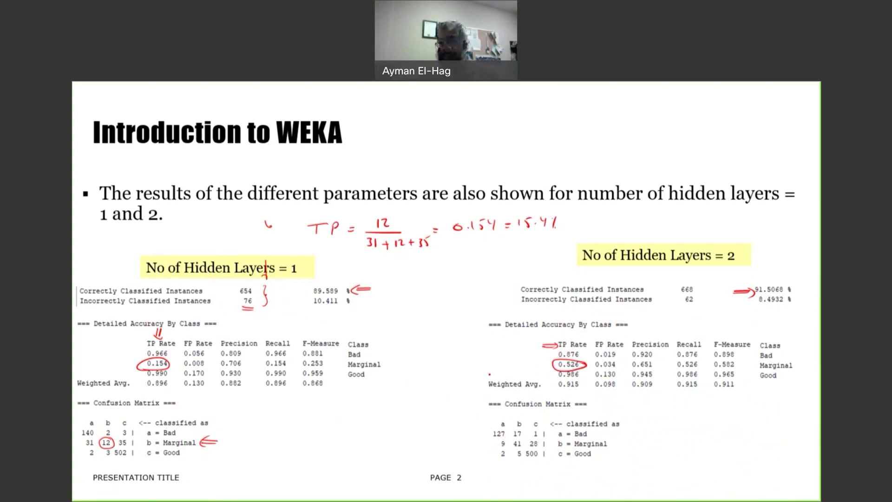
{"action": "mouse_move", "coordinate": [532, 355]}
{"action": "left_mouse_down"}
{"action": "mouse_move", "coordinate": [548, 356]}
{"action": "mouse_move", "coordinate": [546, 380]}
{"action": "left_mouse_up"}
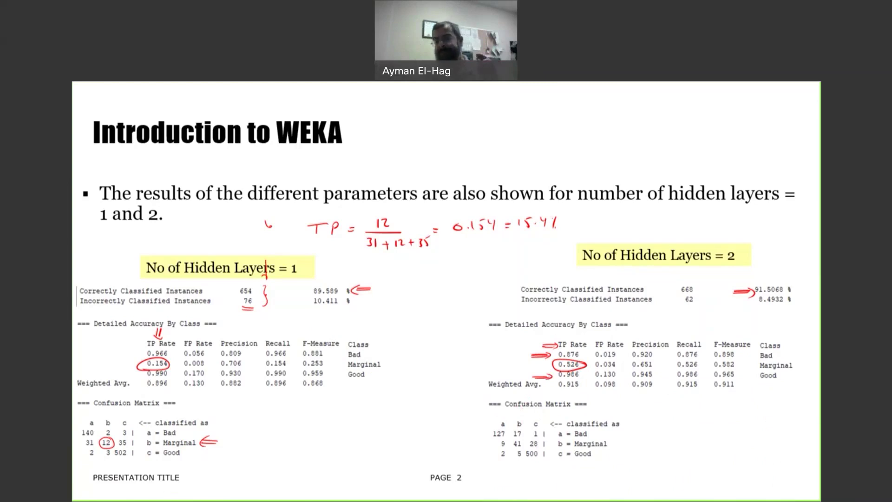
- Advance to the Tutorial-2 Outline slide, then end the show, discarding the ink annotations
{"action": "key", "text": "Right"}
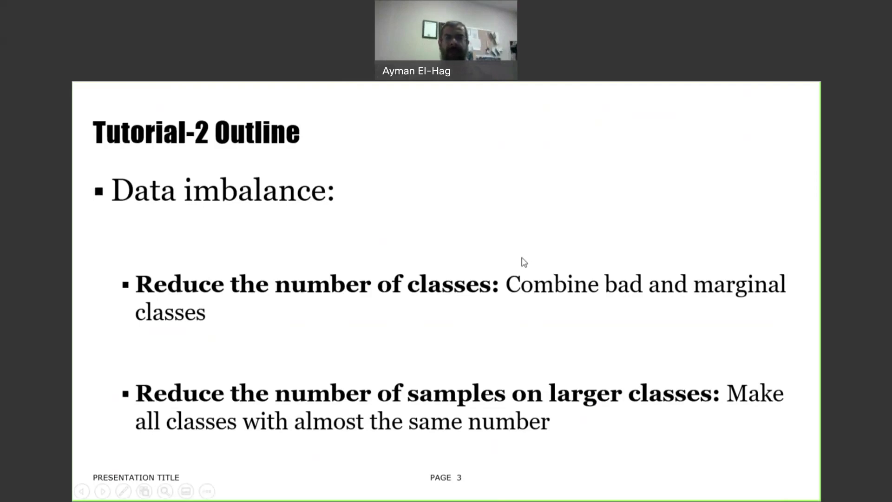
{"action": "left_click", "coordinate": [463, 269]}
{"action": "left_click", "coordinate": [460, 266]}
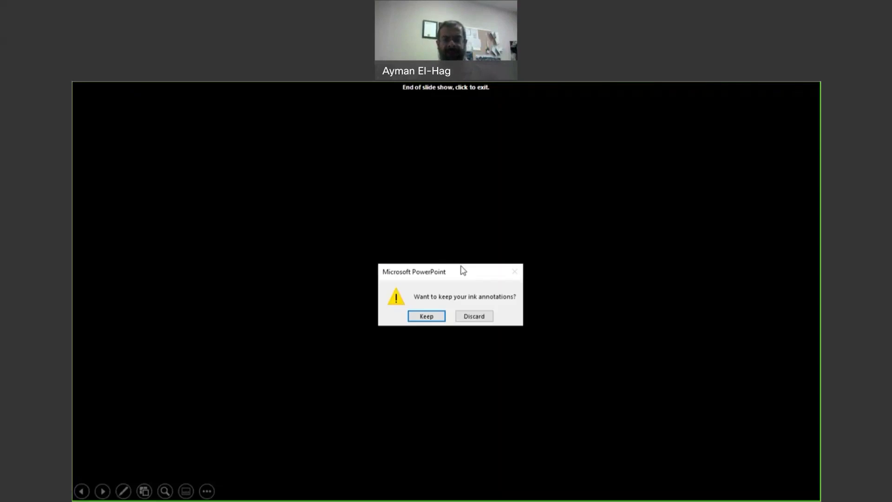
{"action": "left_click", "coordinate": [474, 316]}
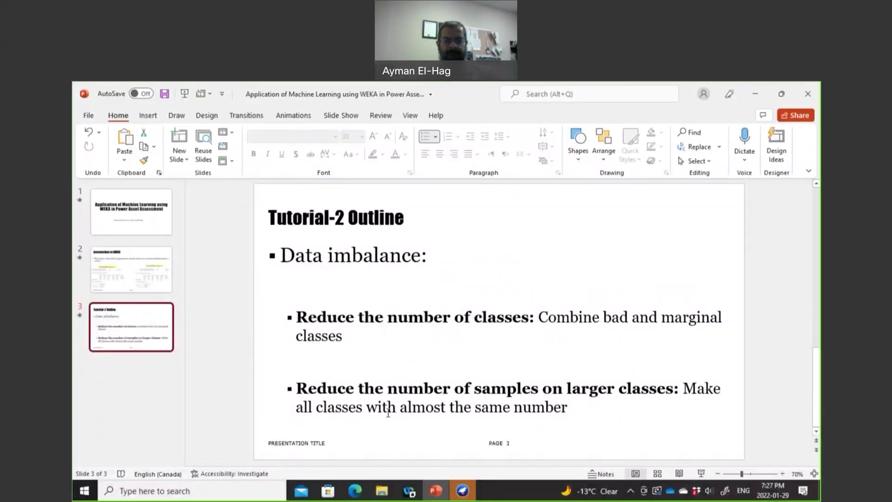
- Open the WEKA Explorer and load IFT_data_classification_2class.csv from the Power Asset Assessment folder
{"action": "left_click", "coordinate": [463, 490]}
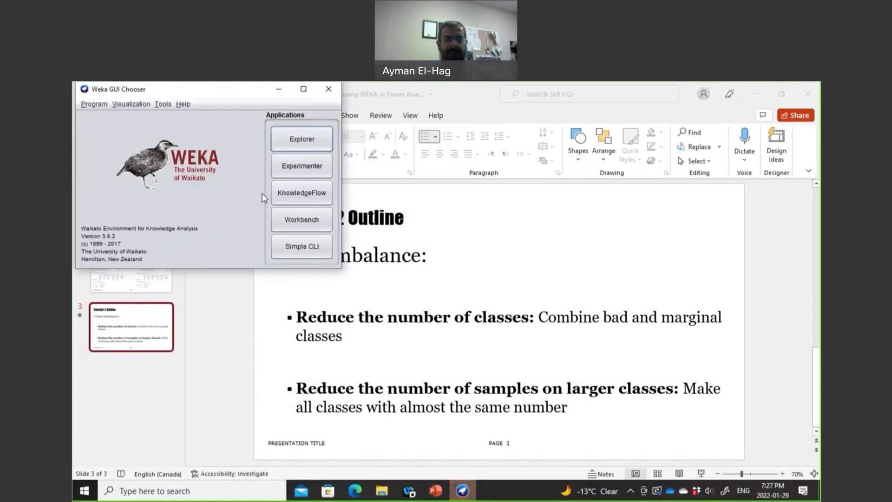
{"action": "left_click", "coordinate": [316, 141]}
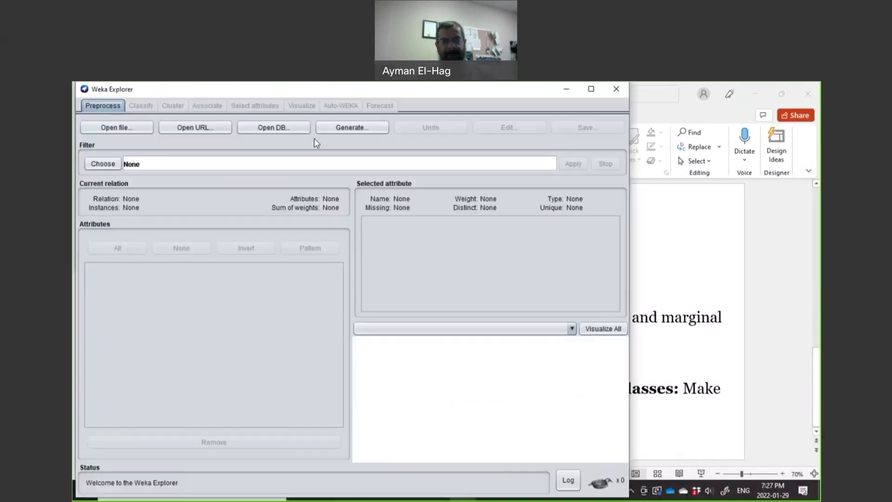
{"action": "left_click", "coordinate": [122, 128]}
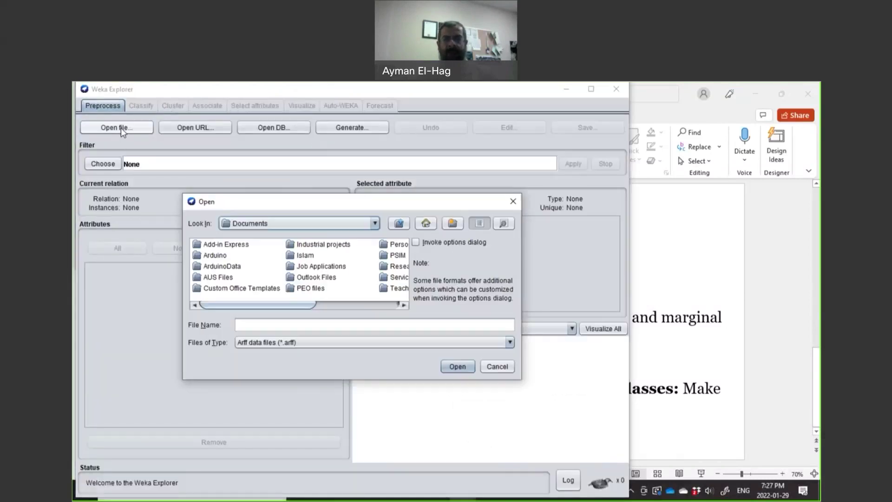
{"action": "left_click", "coordinate": [403, 305]}
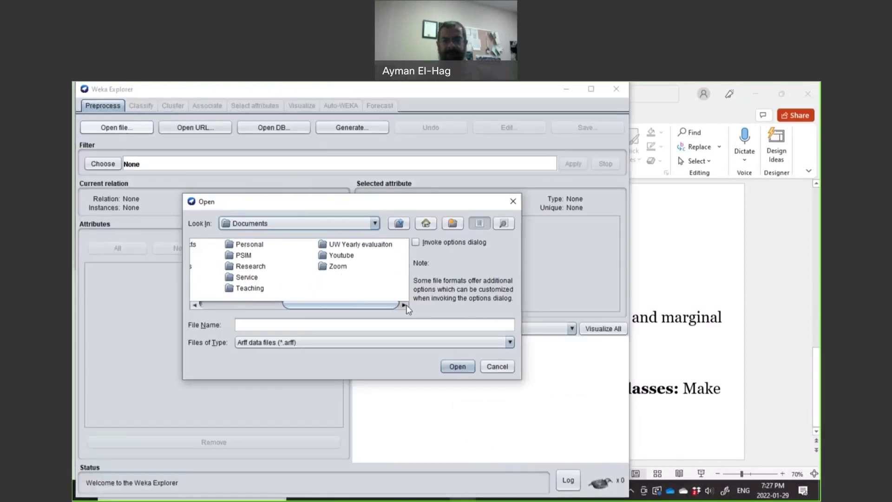
{"action": "double_click", "coordinate": [349, 257]}
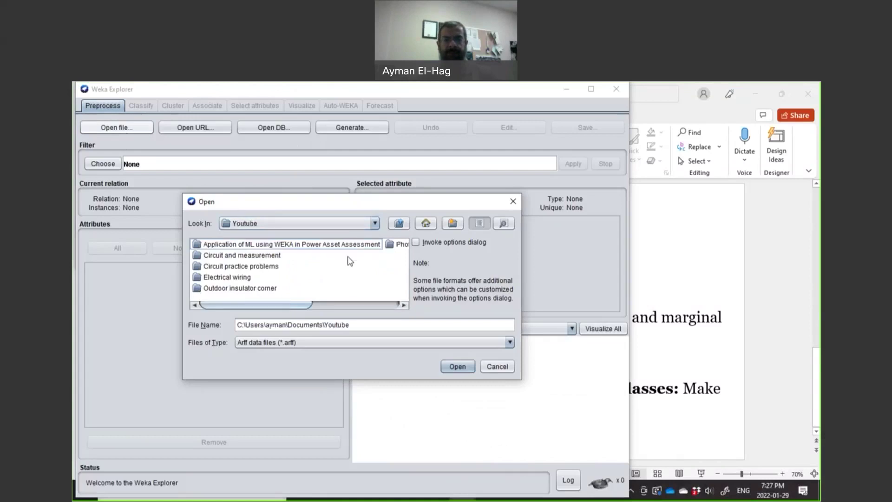
{"action": "left_click", "coordinate": [324, 247]}
{"action": "double_click", "coordinate": [324, 247]}
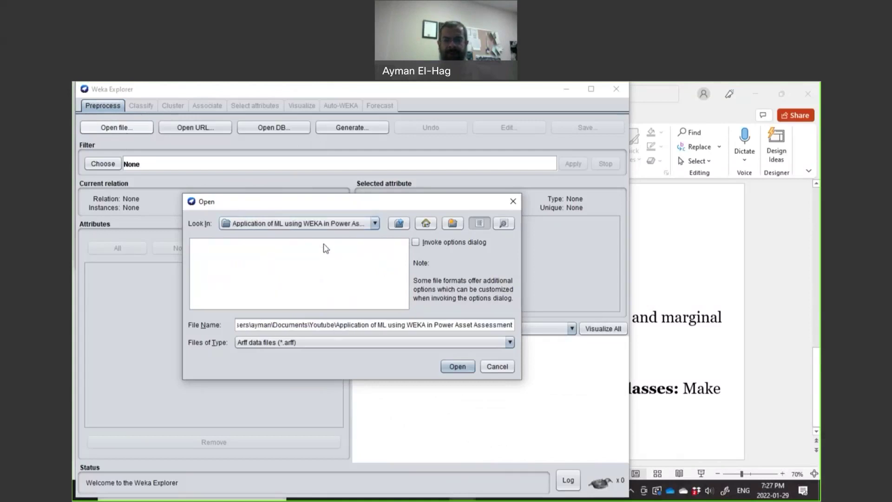
{"action": "left_click", "coordinate": [336, 346]}
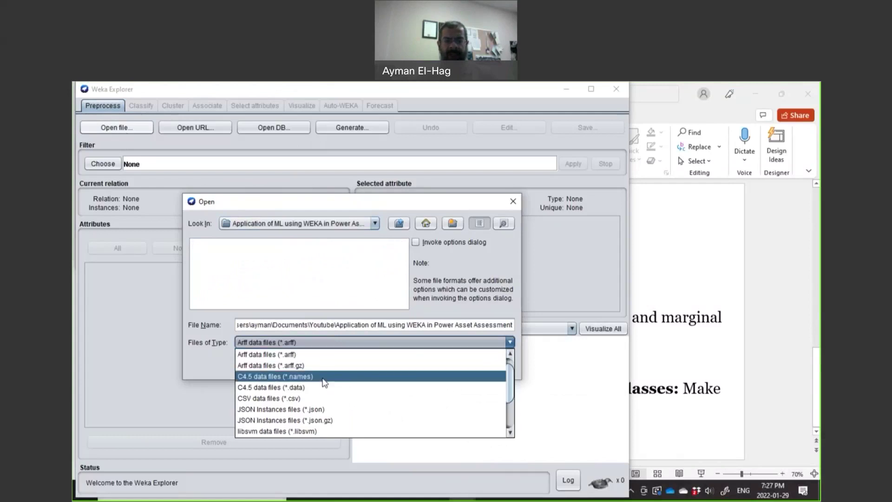
{"action": "left_click", "coordinate": [318, 397]}
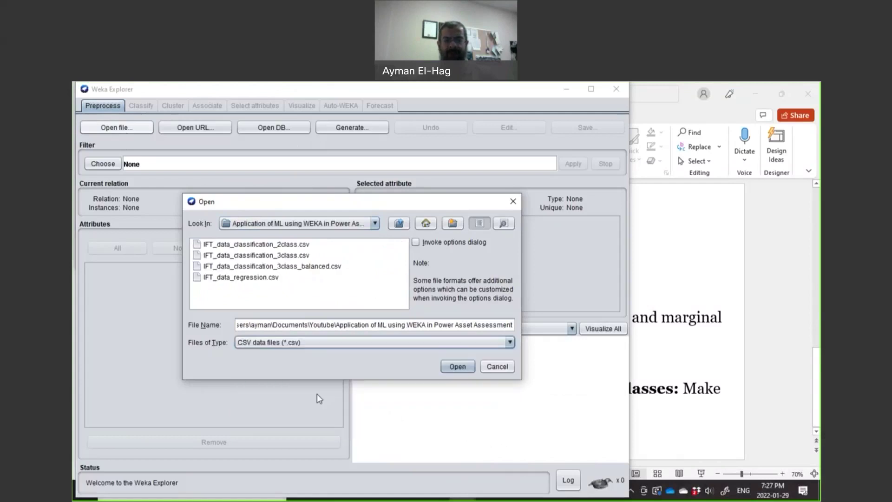
{"action": "left_click", "coordinate": [280, 244]}
{"action": "left_click", "coordinate": [456, 368]}
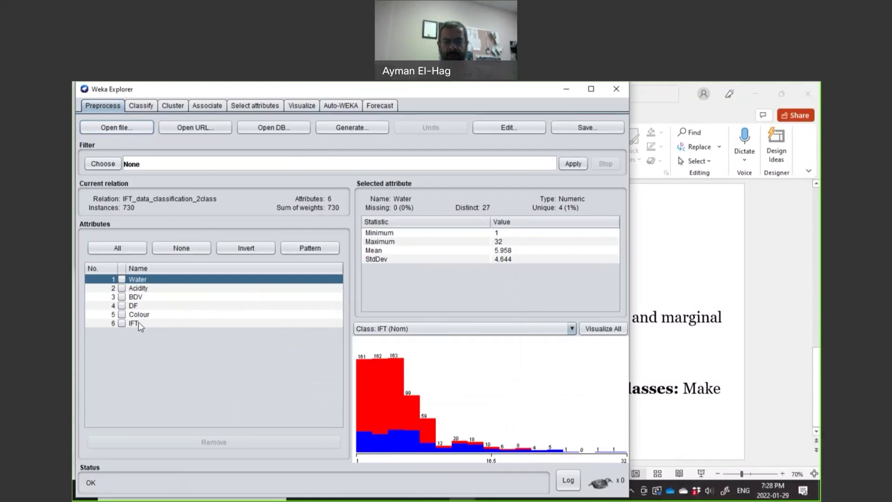
- Select the IFT attribute to see its 223 Bad versus 507 Good class split
{"action": "left_click", "coordinate": [139, 324]}
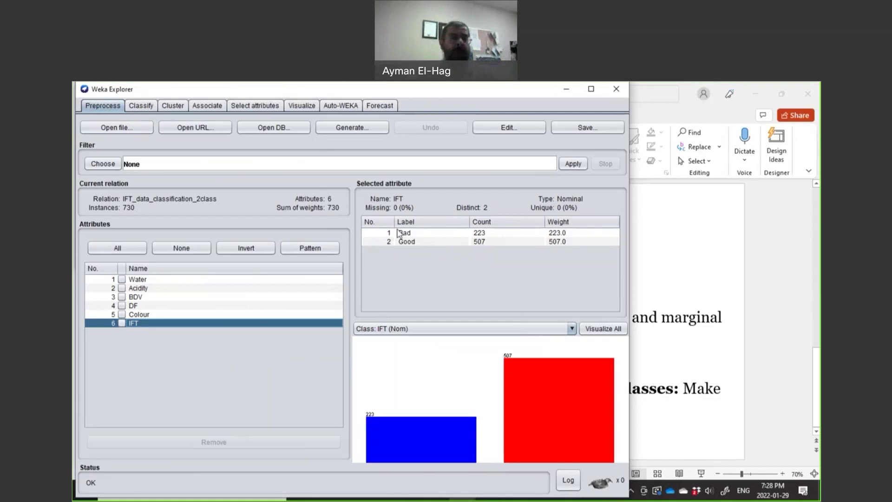
- In the Classify tab, choose functions > MultilayerPerceptron and set hiddenLayers to 1
{"action": "left_click", "coordinate": [141, 107]}
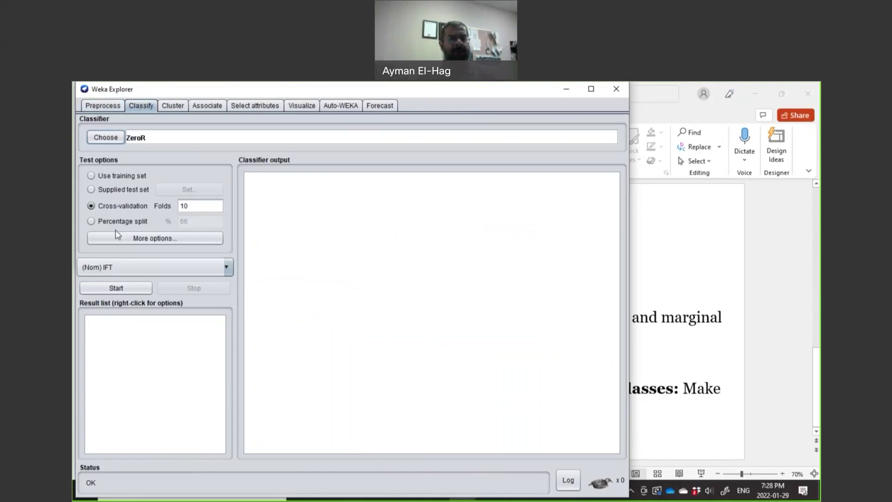
{"action": "left_click", "coordinate": [103, 138]}
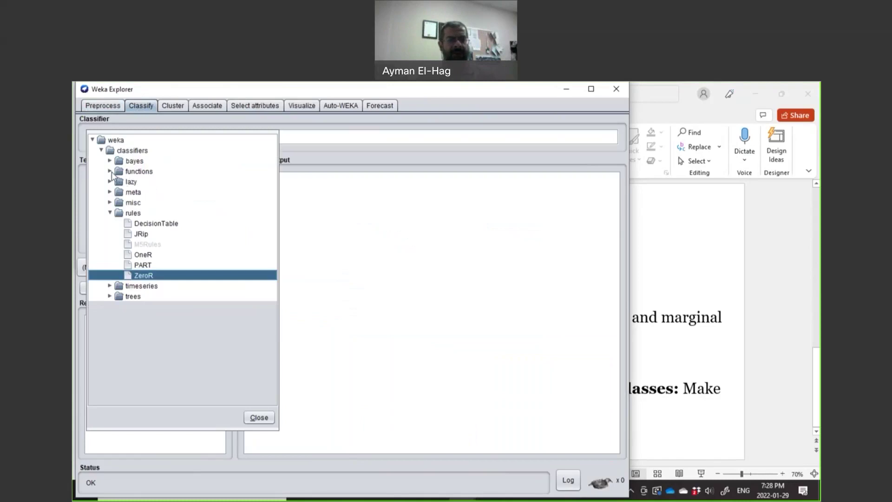
{"action": "left_click", "coordinate": [110, 172]}
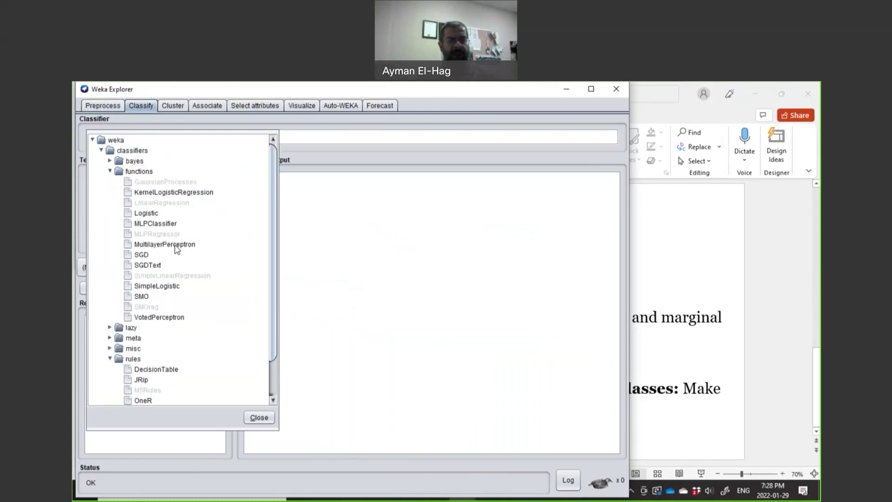
{"action": "left_click", "coordinate": [175, 245]}
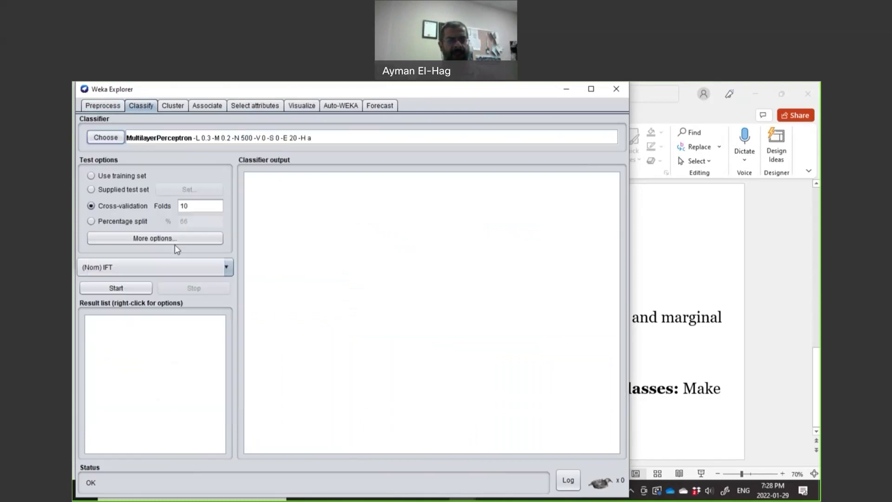
{"action": "left_click", "coordinate": [217, 139]}
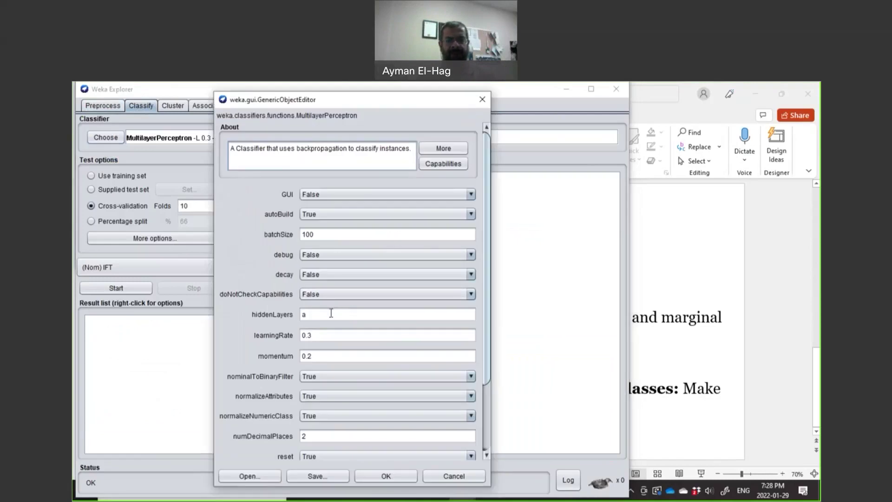
{"action": "left_click_drag", "start_coordinate": [331, 314], "coordinate": [279, 318]}
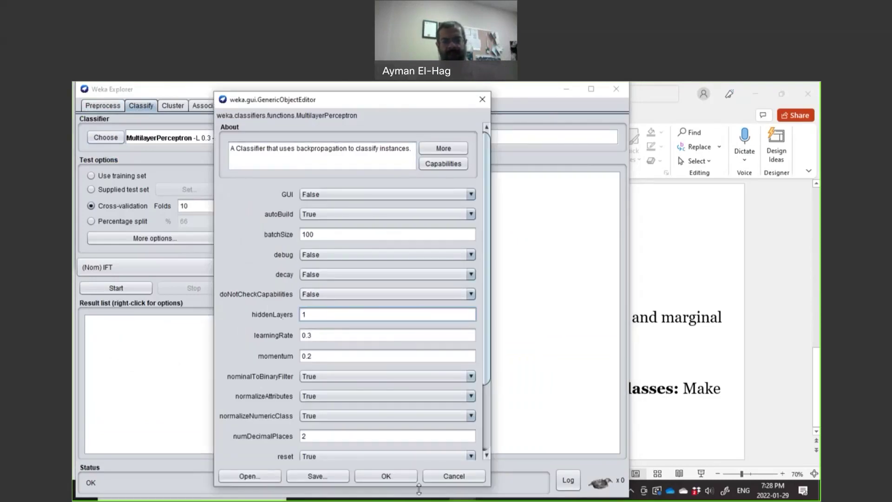
{"action": "left_click", "coordinate": [407, 480]}
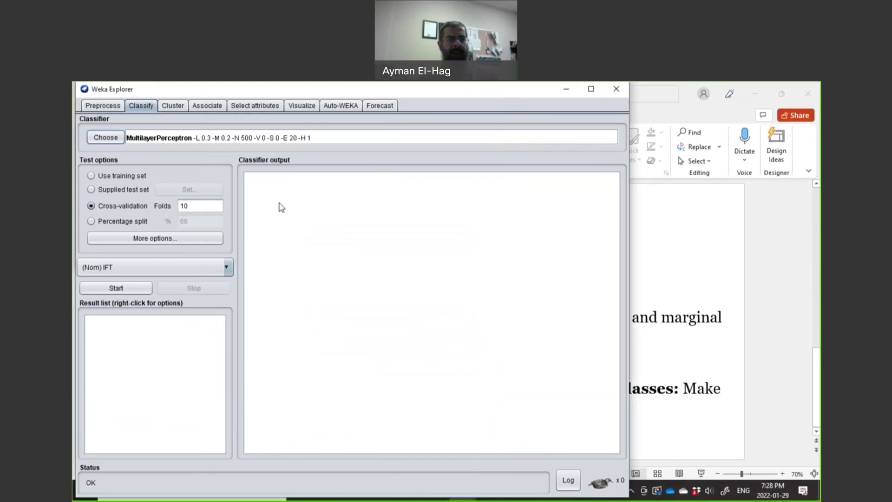
- Run 10-fold cross-validation, reaching 95.0685% accuracy with weighted TP rate 0.951
{"action": "left_click", "coordinate": [143, 290]}
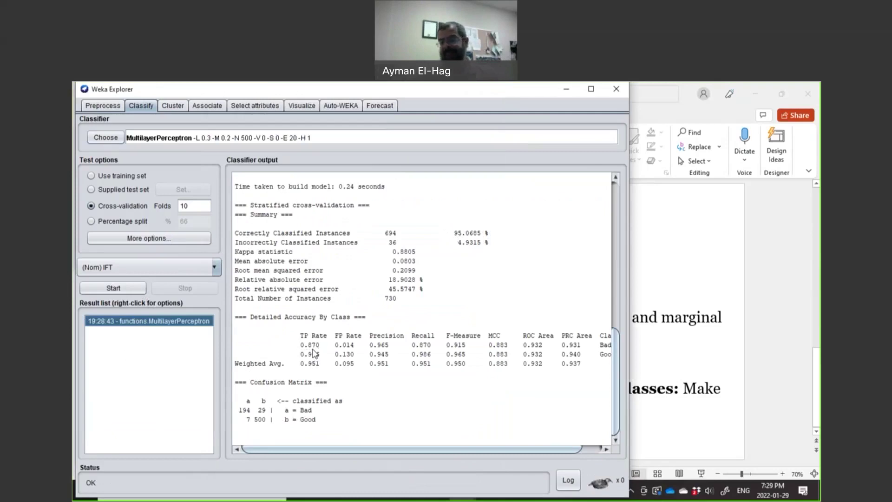
{"action": "double_click", "coordinate": [311, 364]}
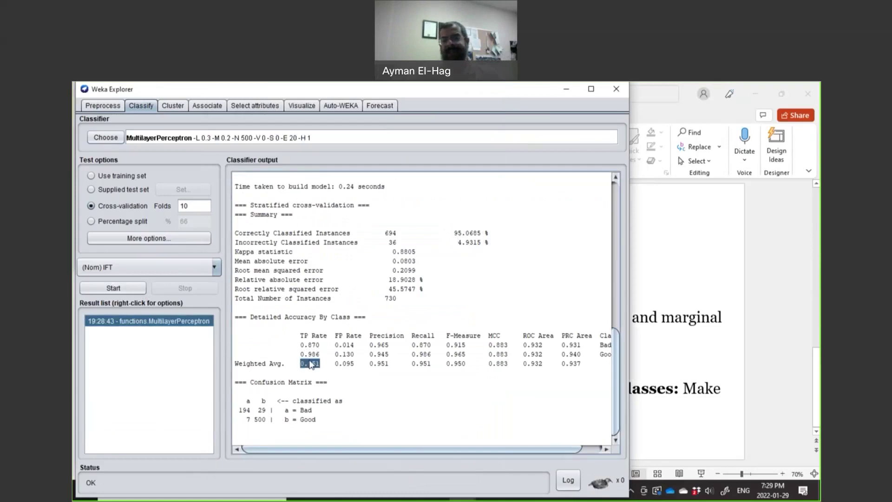
{"action": "left_click", "coordinate": [310, 365]}
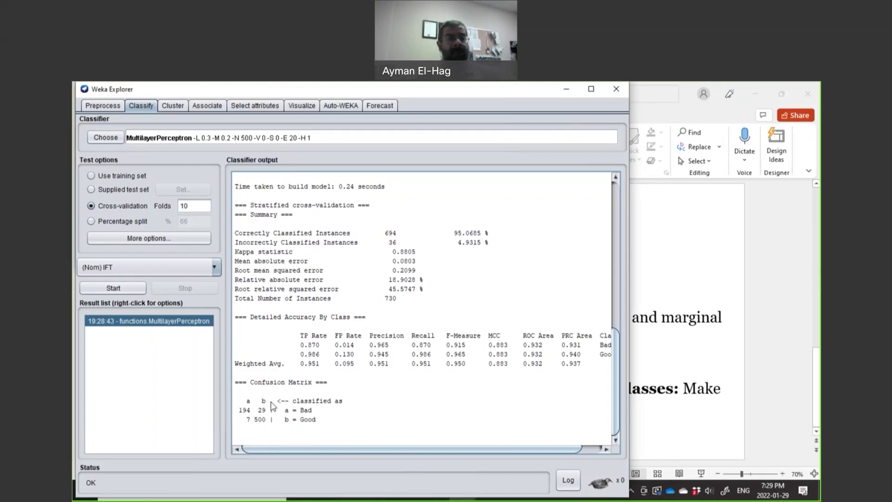
- Change hiddenLayers to 2 and rerun, again scoring 95.0685% with Bad TP 0.874, Good 0.984
{"action": "left_click", "coordinate": [144, 138]}
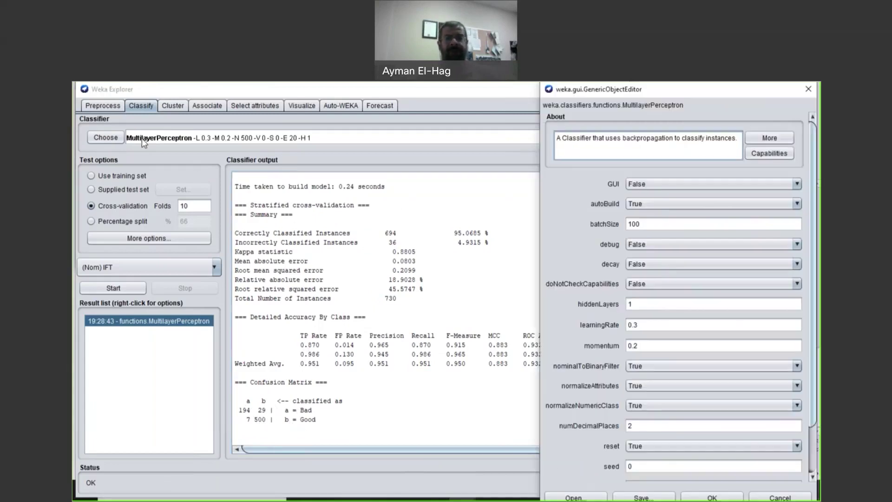
{"action": "double_click", "coordinate": [645, 304]}
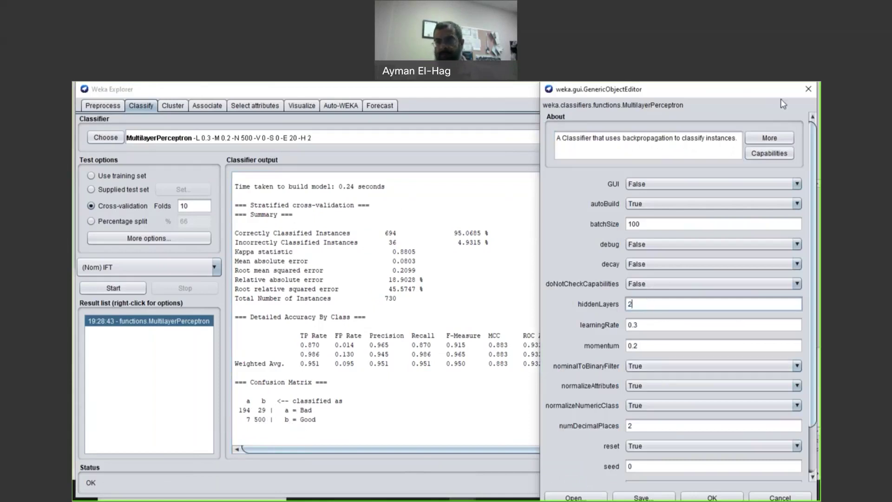
{"action": "left_click", "coordinate": [809, 89]}
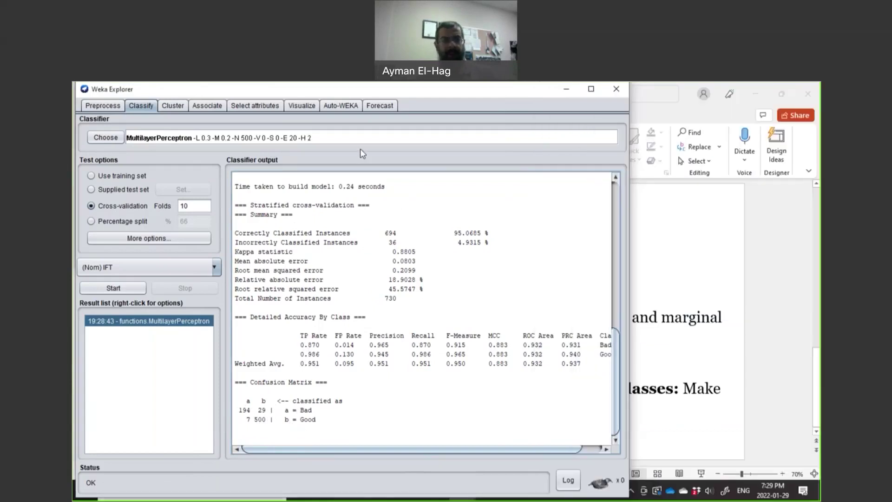
{"action": "left_click", "coordinate": [133, 290]}
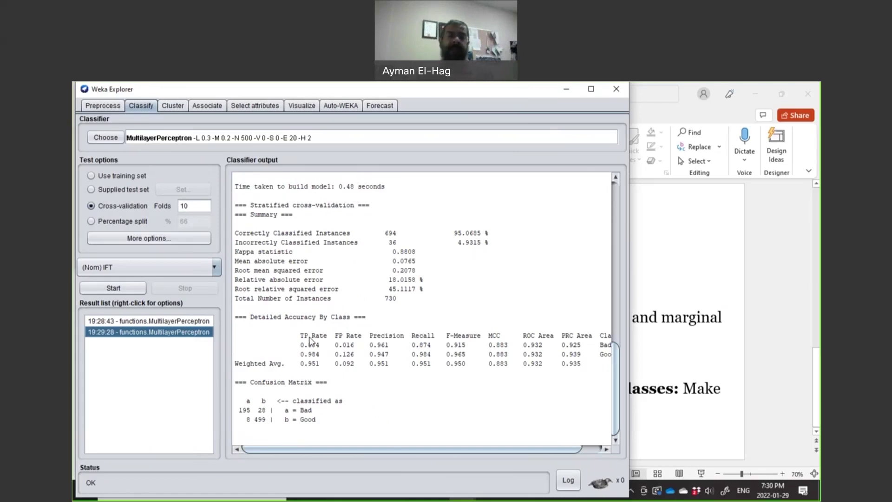
- Load IFT_data_classification_3class_balanced.csv, check IFT's 79/78/82 Bad/Marginal/Good split, and return to Classify
{"action": "left_click", "coordinate": [110, 108]}
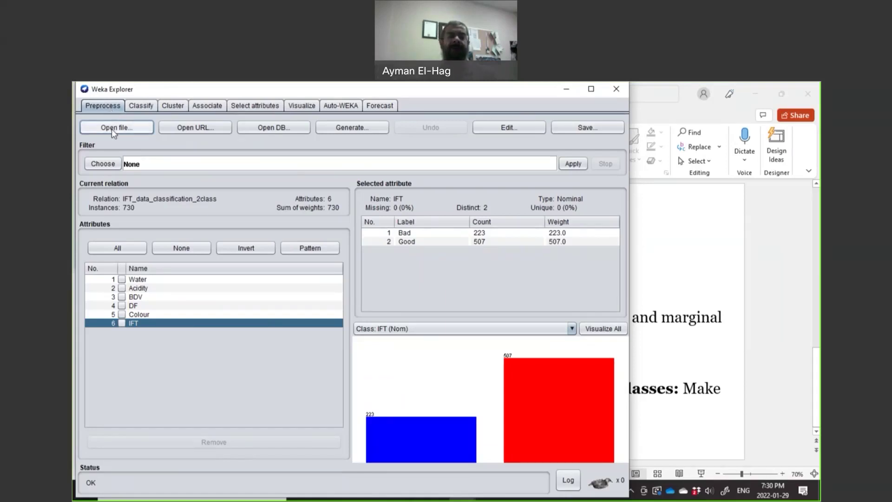
{"action": "left_click", "coordinate": [111, 129]}
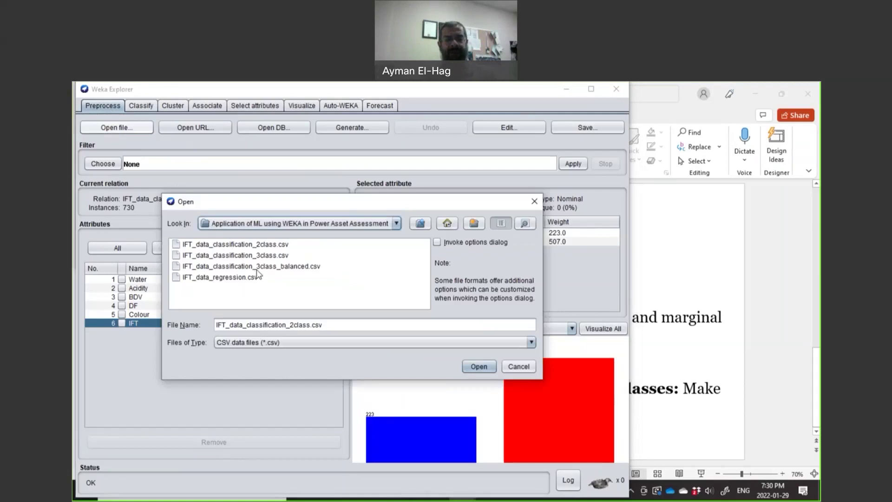
{"action": "left_click", "coordinate": [258, 267]}
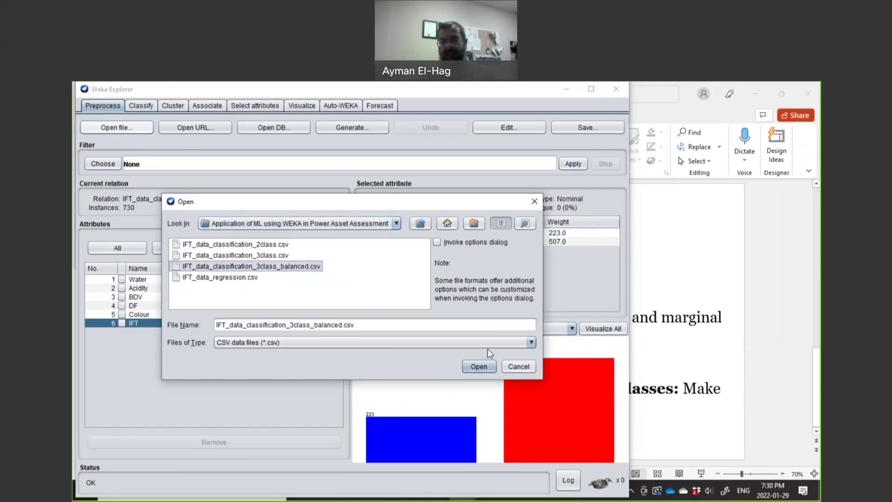
{"action": "left_click", "coordinate": [479, 366]}
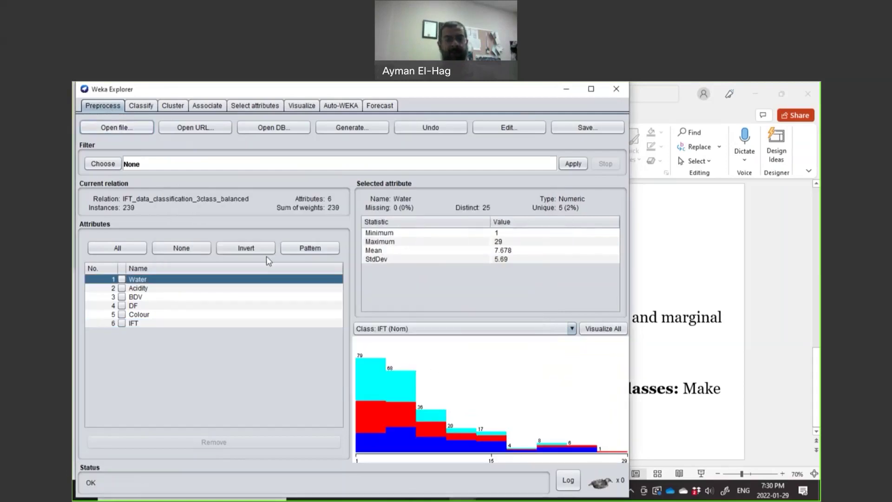
{"action": "left_click", "coordinate": [187, 324]}
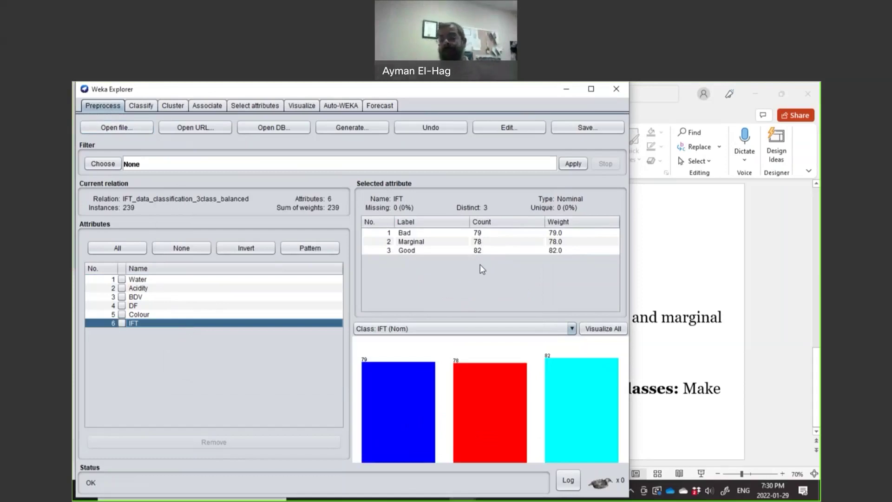
{"action": "left_click", "coordinate": [141, 106]}
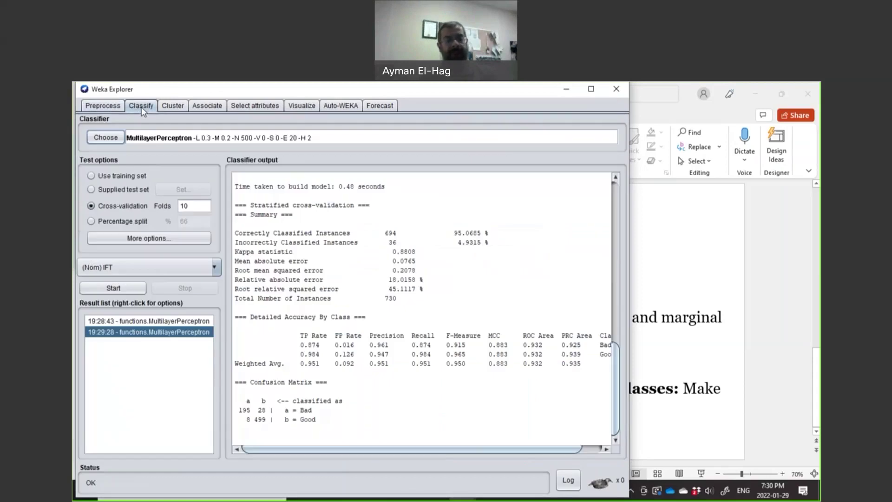
- Cross-validate MultilayerPerceptron with hiddenLayers 1 and inspect the Good class rates (80.7531% correct)
{"action": "left_click", "coordinate": [157, 139]}
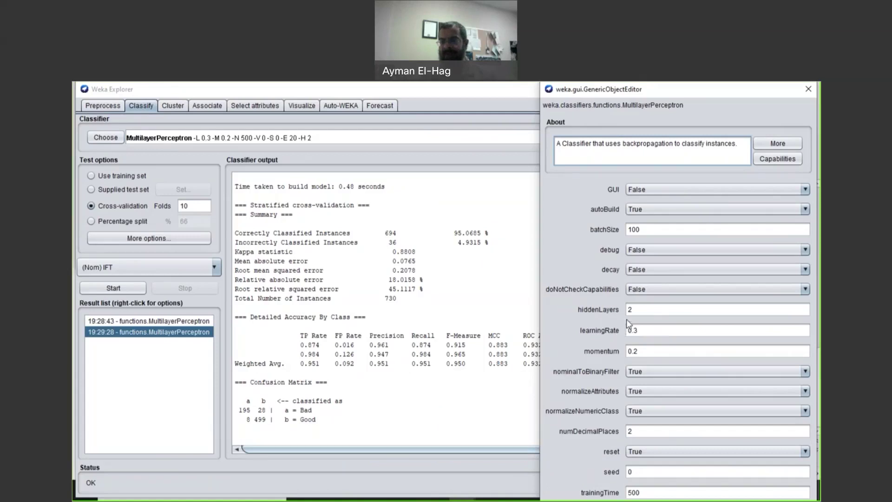
{"action": "left_click_drag", "start_coordinate": [636, 310], "coordinate": [619, 314]}
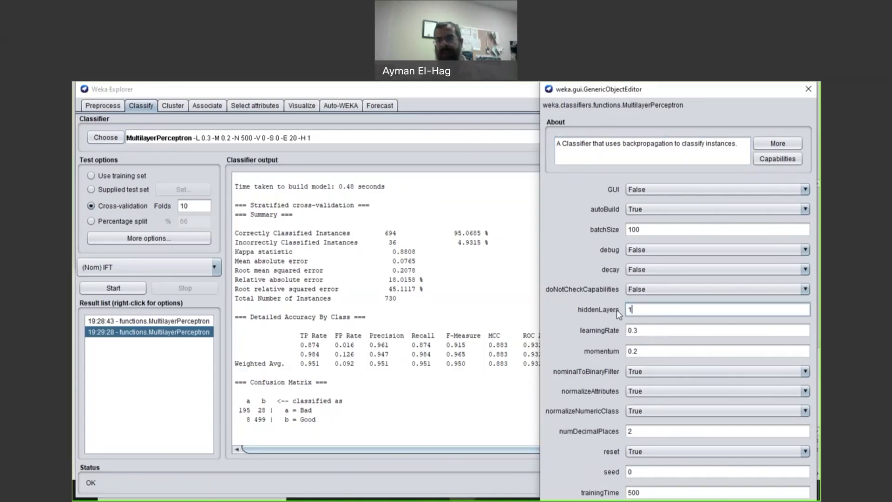
{"action": "left_click", "coordinate": [808, 89]}
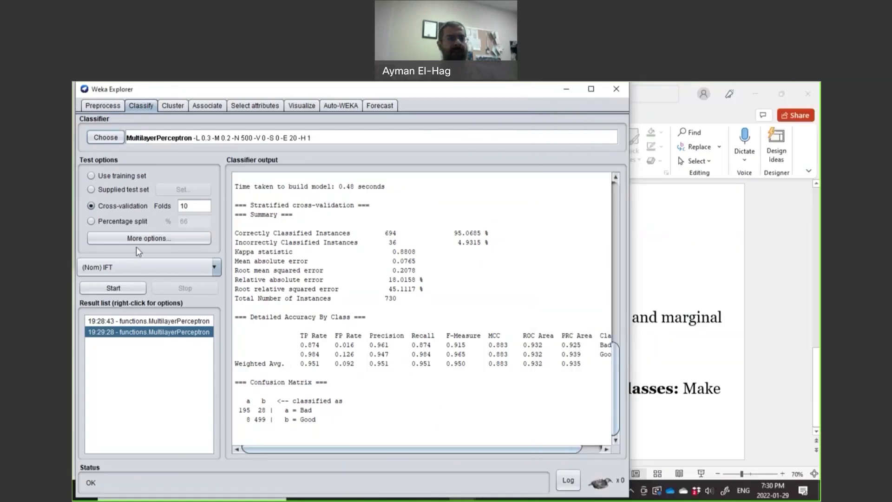
{"action": "left_click", "coordinate": [114, 288]}
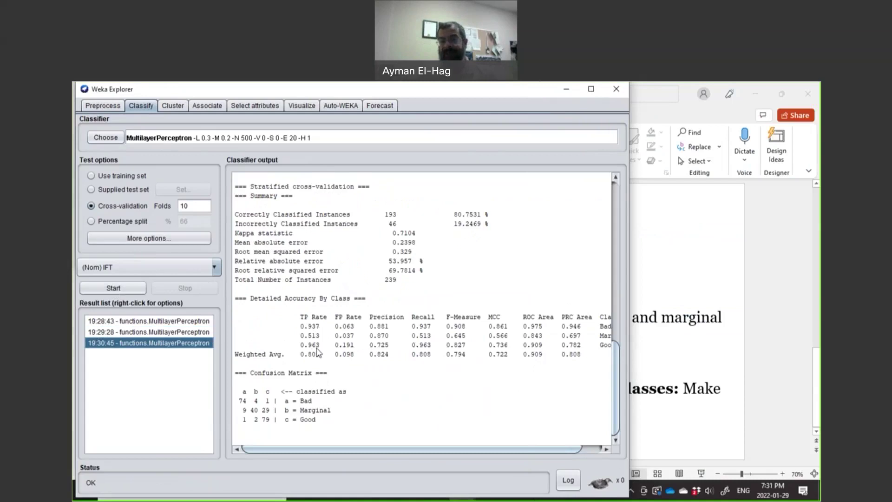
{"action": "double_click", "coordinate": [321, 346]}
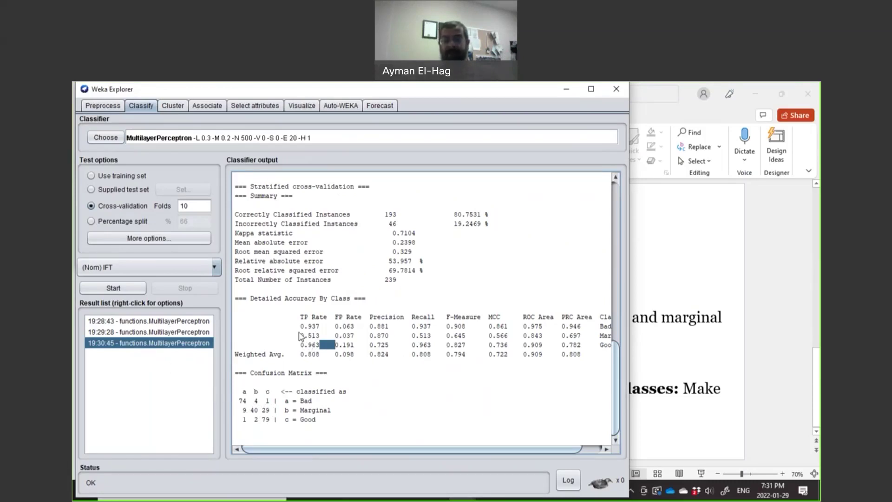
{"action": "left_click", "coordinate": [301, 335]}
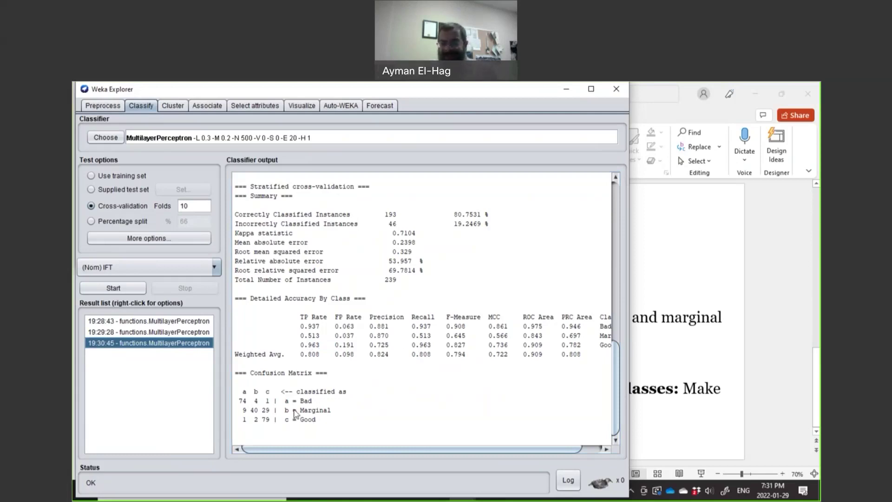
- Change MultilayerPerceptron hiddenLayers from 1 to 2 and rerun the three-class cross-validation
{"action": "left_click", "coordinate": [163, 139]}
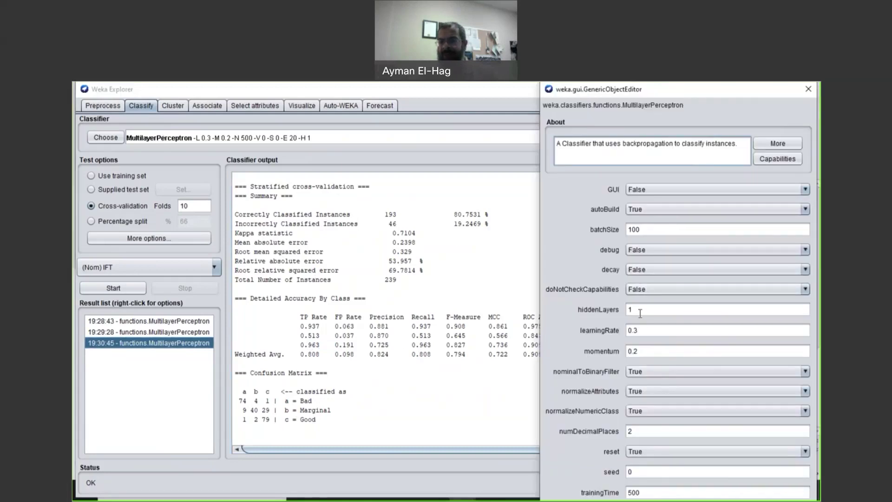
{"action": "left_click_drag", "start_coordinate": [640, 313], "coordinate": [624, 314]}
{"action": "type", "text": "2"}
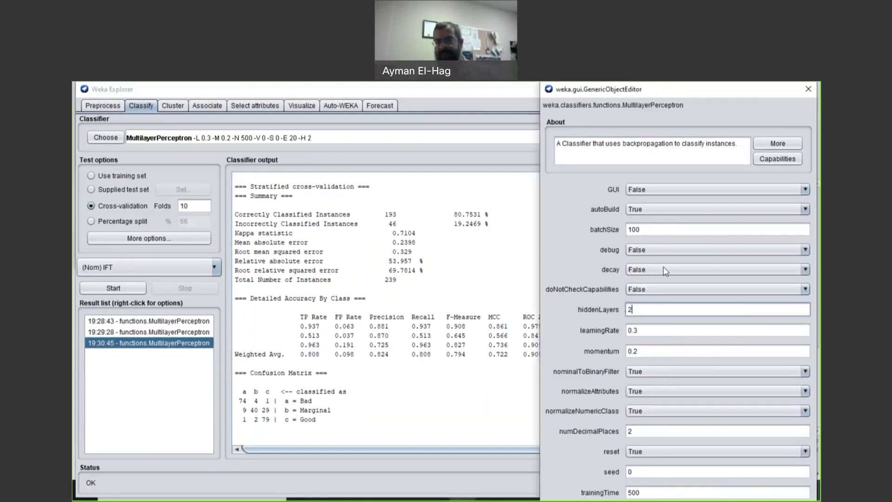
{"action": "left_click", "coordinate": [808, 89]}
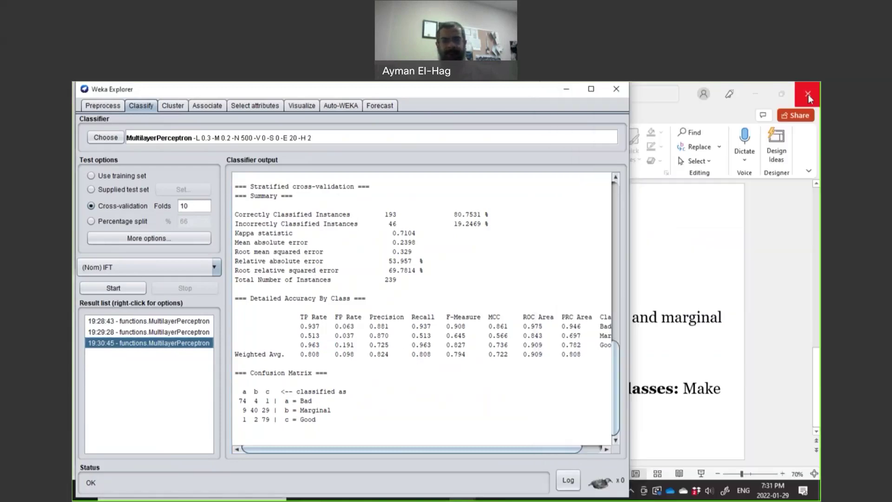
{"action": "left_click", "coordinate": [97, 289]}
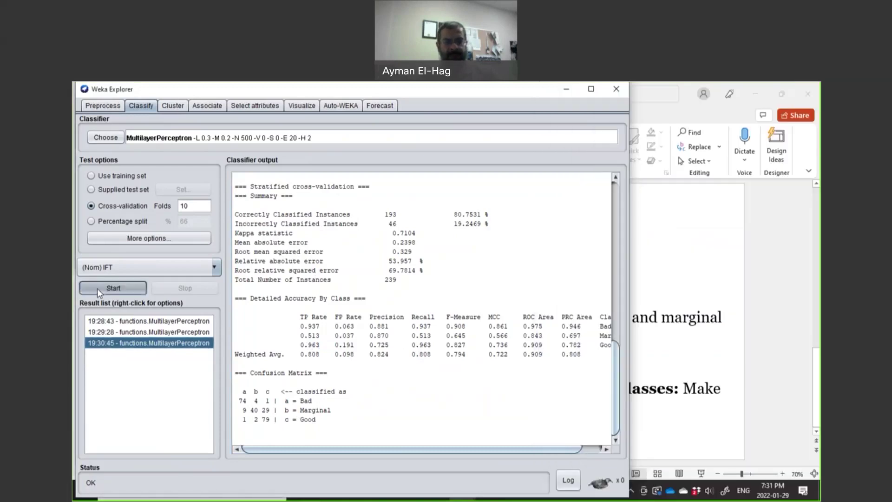